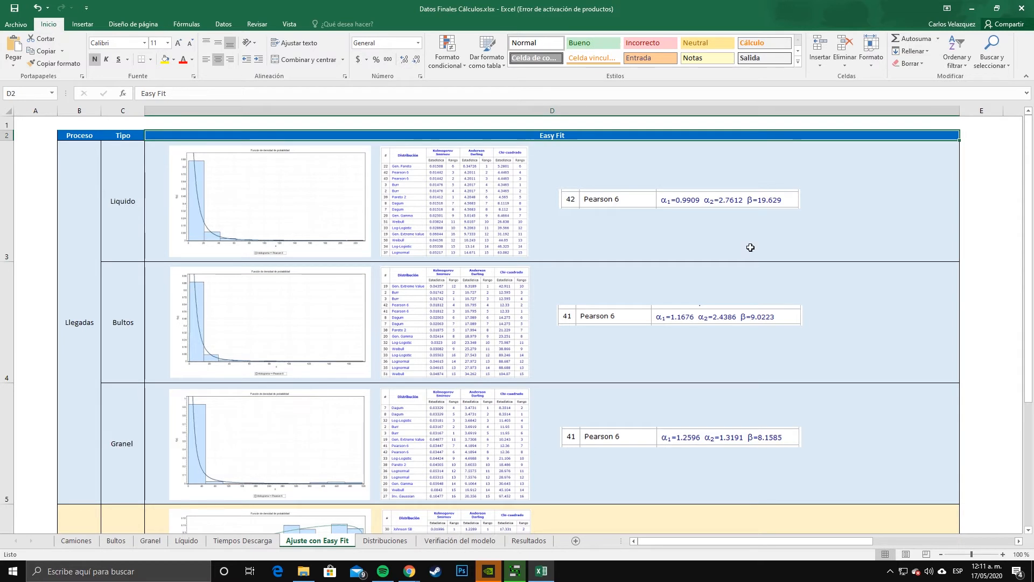
# - Review the Easy Fit charts, fit tables and parameters for the arrivals, and highlight the fitted distributions on the Distribuciones sheet
pyautogui.click(332, 201)
pyautogui.click(485, 214)
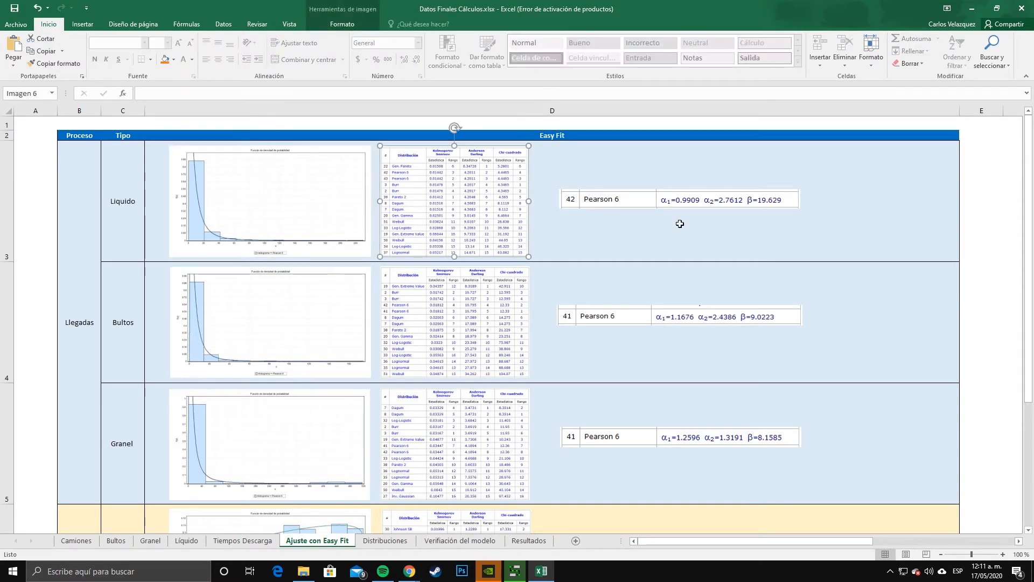
pyautogui.click(628, 204)
pyautogui.click(598, 231)
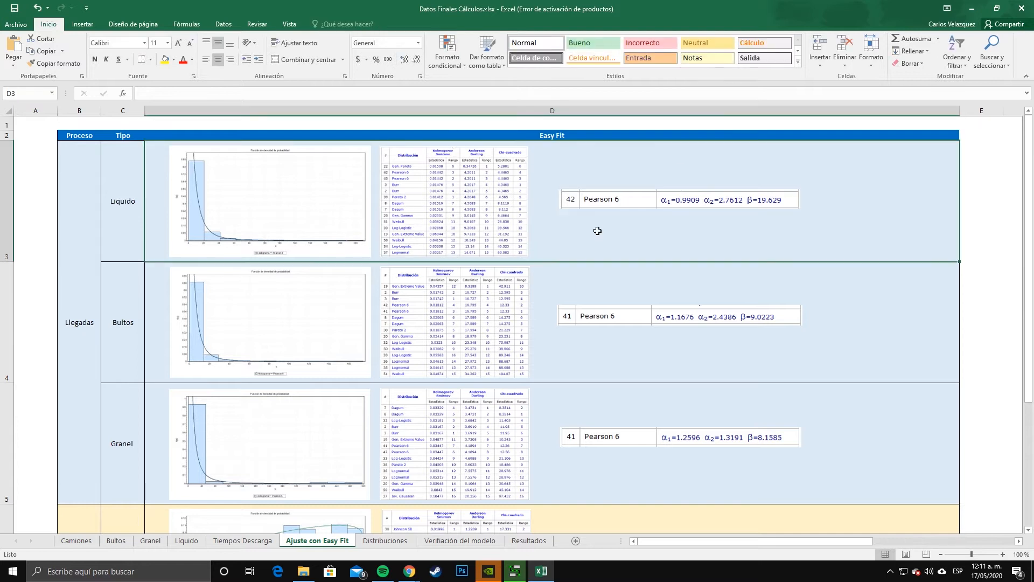
pyautogui.scroll(-1, 598, 231)
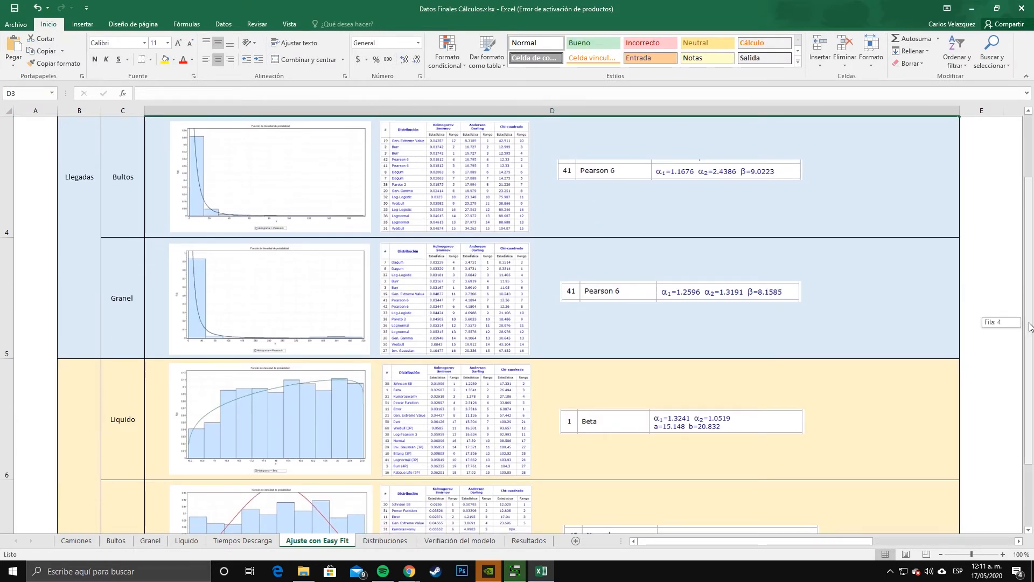
pyautogui.scroll(-2, 1029, 330)
pyautogui.click(385, 541)
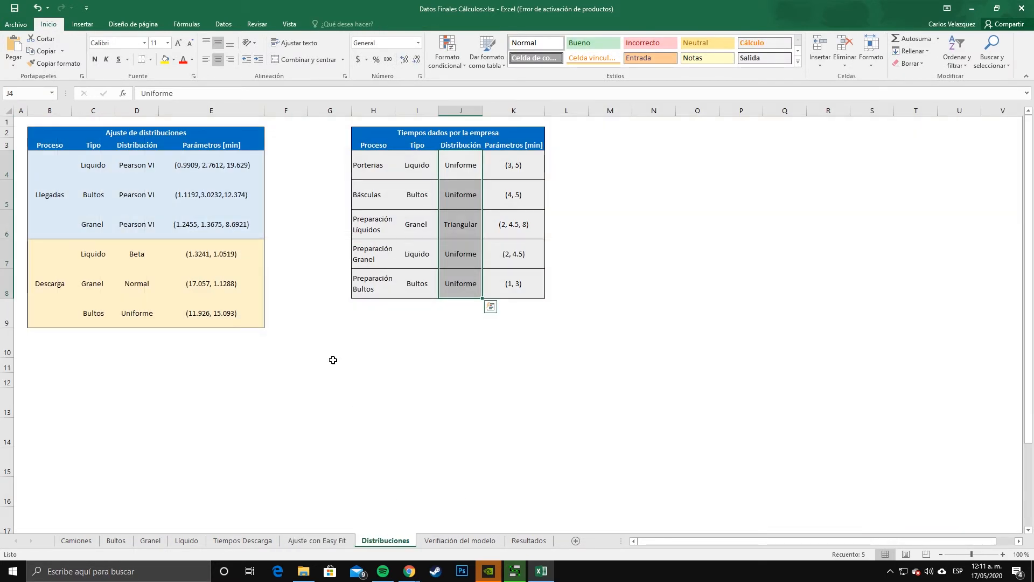
pyautogui.moveTo(138, 166); pyautogui.dragTo(139, 304)
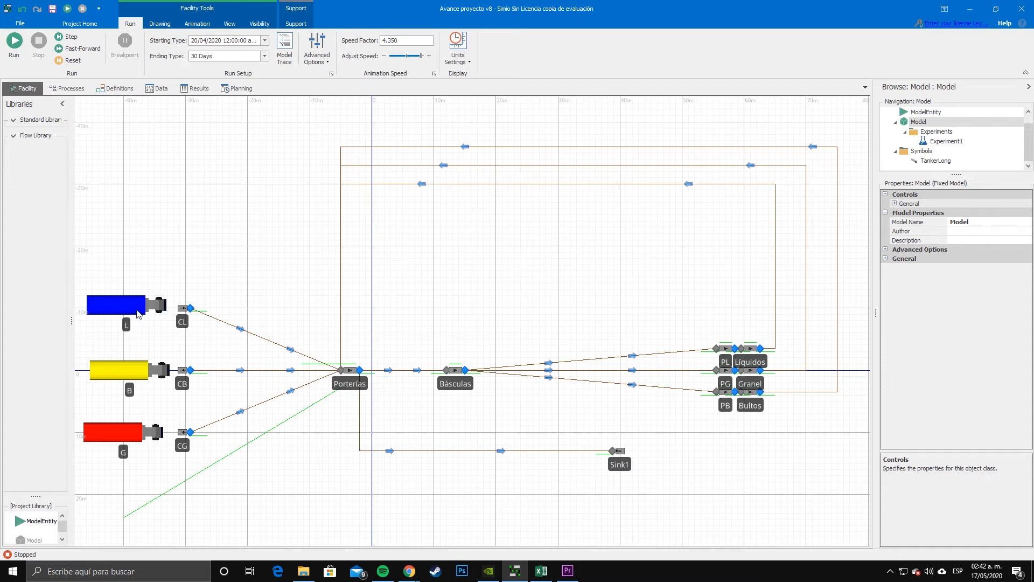
# - Switch to the Simio model and inspect the three truck entities L, B and G
pyautogui.click(138, 314)
pyautogui.click(124, 375)
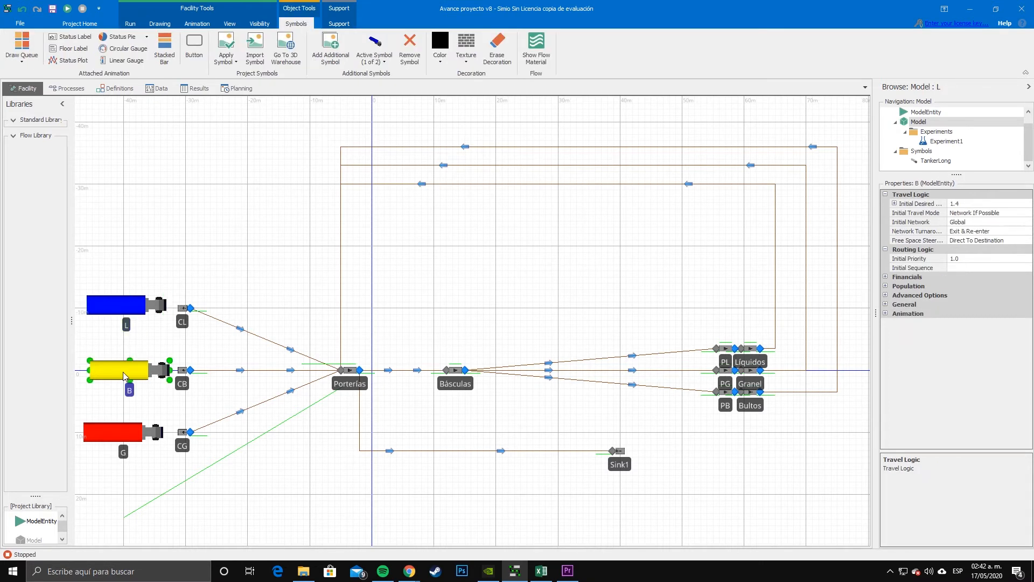
pyautogui.click(123, 434)
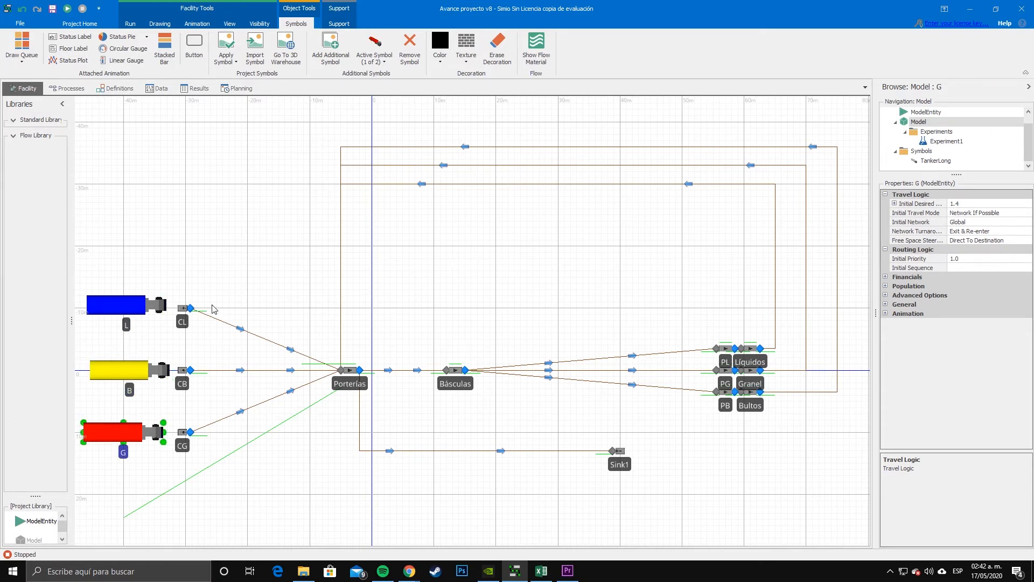
# - Run the simulation and follow the trucks through Porterías and Básculas towards the unloading servers
pyautogui.press('F5')
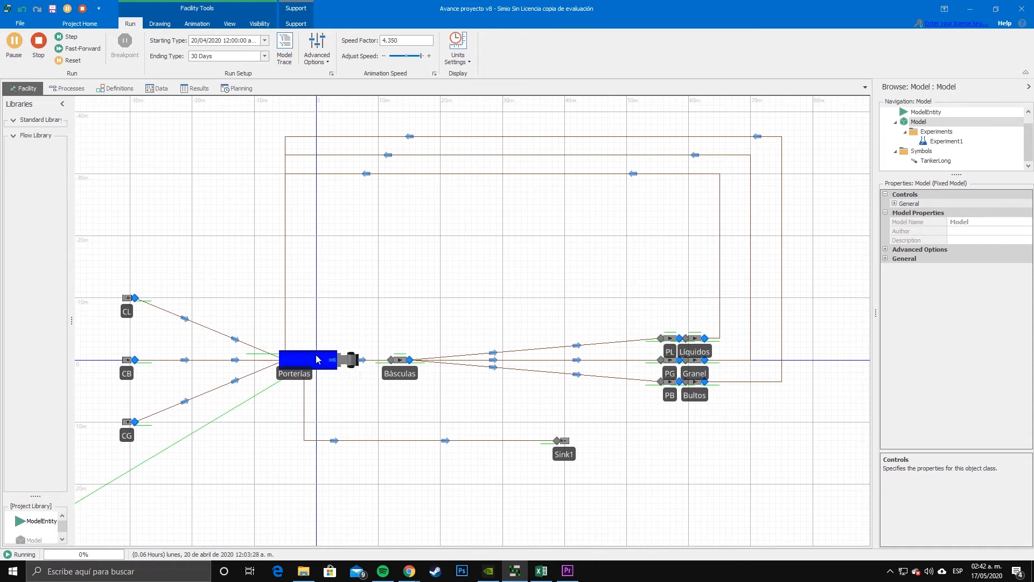
pyautogui.click(297, 359)
pyautogui.click(325, 324)
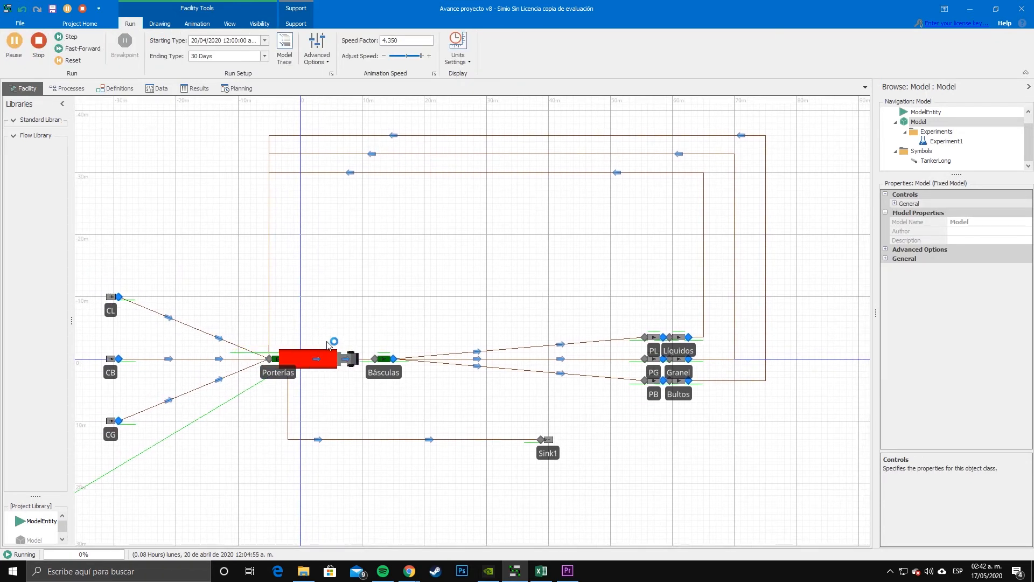
pyautogui.click(384, 360)
pyautogui.moveTo(397, 323); pyautogui.dragTo(298, 339)
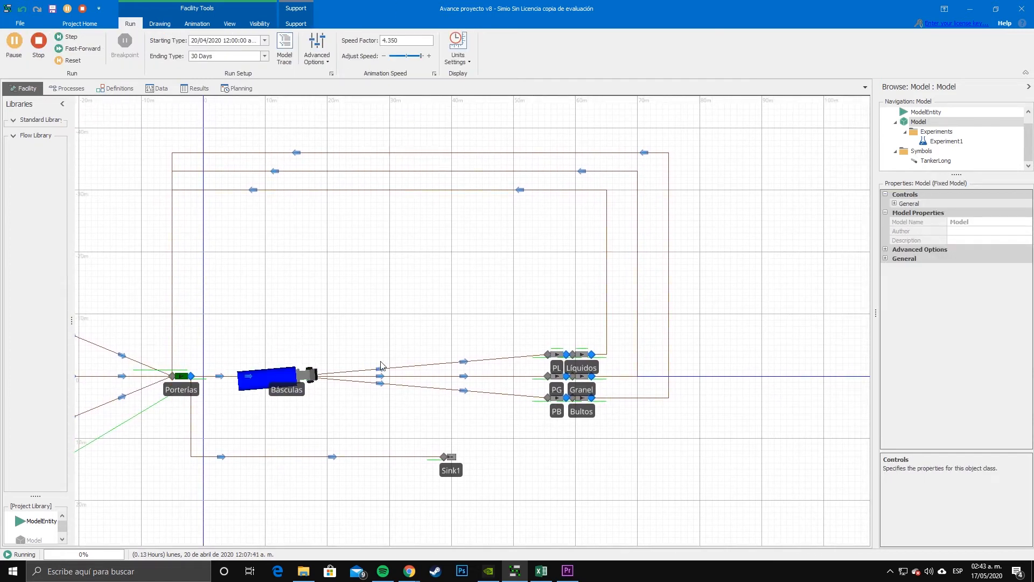
pyautogui.moveTo(484, 337); pyautogui.dragTo(467, 337)
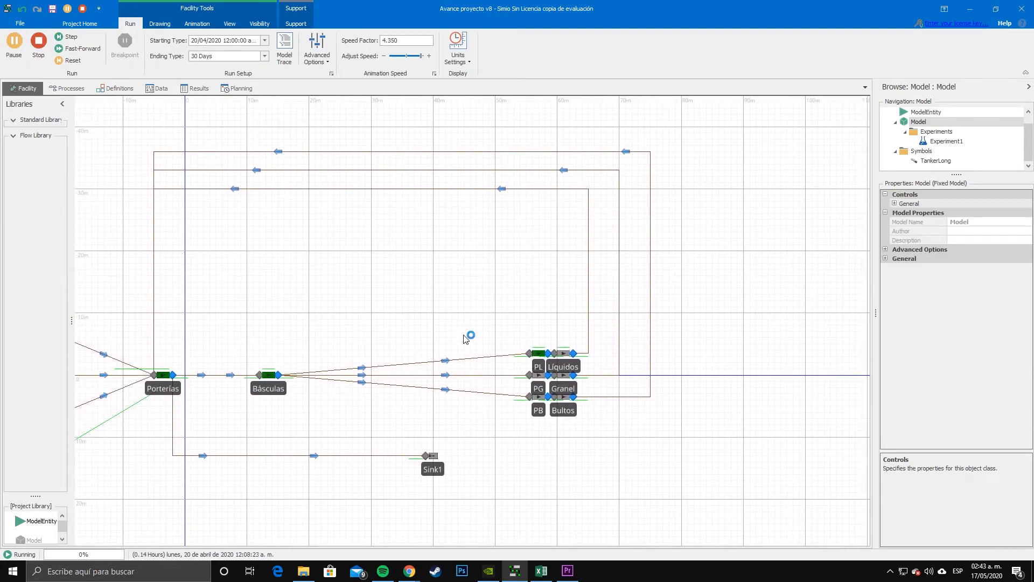
# - Inspect the PL preparation server and follow the route from the unloading servers back to Porterías and Sink1
pyautogui.click(544, 354)
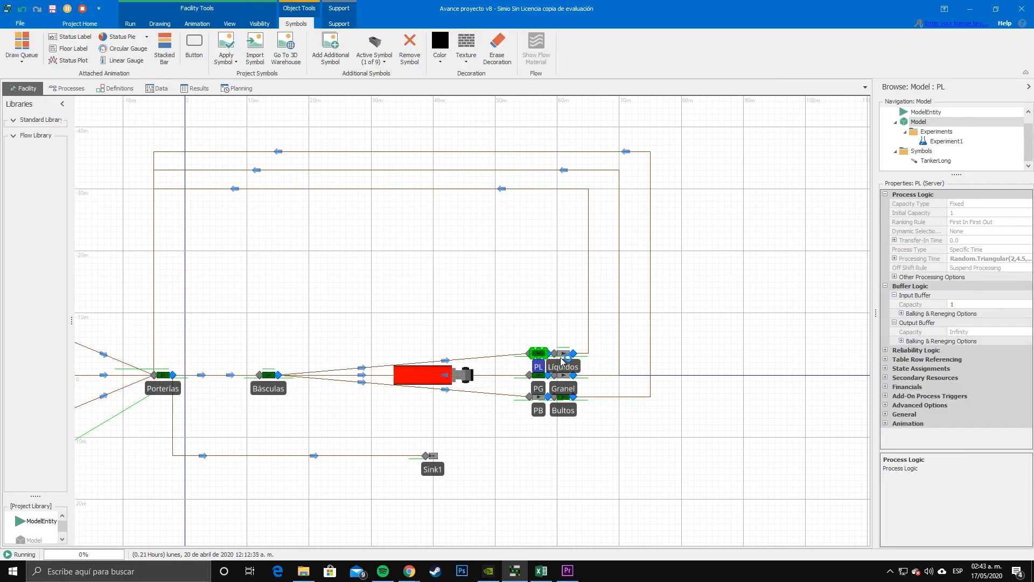
pyautogui.moveTo(516, 317); pyautogui.dragTo(556, 326)
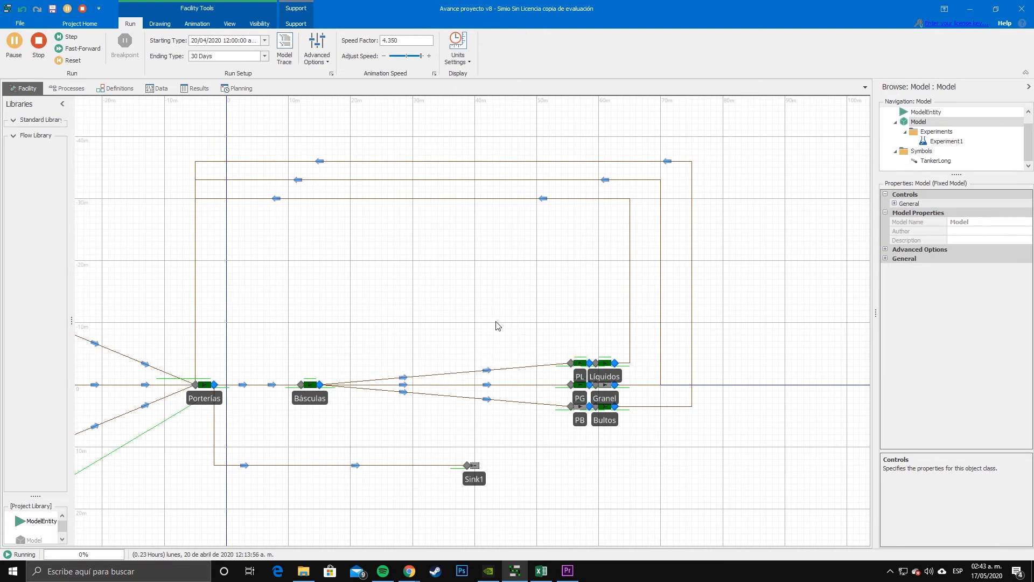
pyautogui.moveTo(419, 249); pyautogui.dragTo(471, 242)
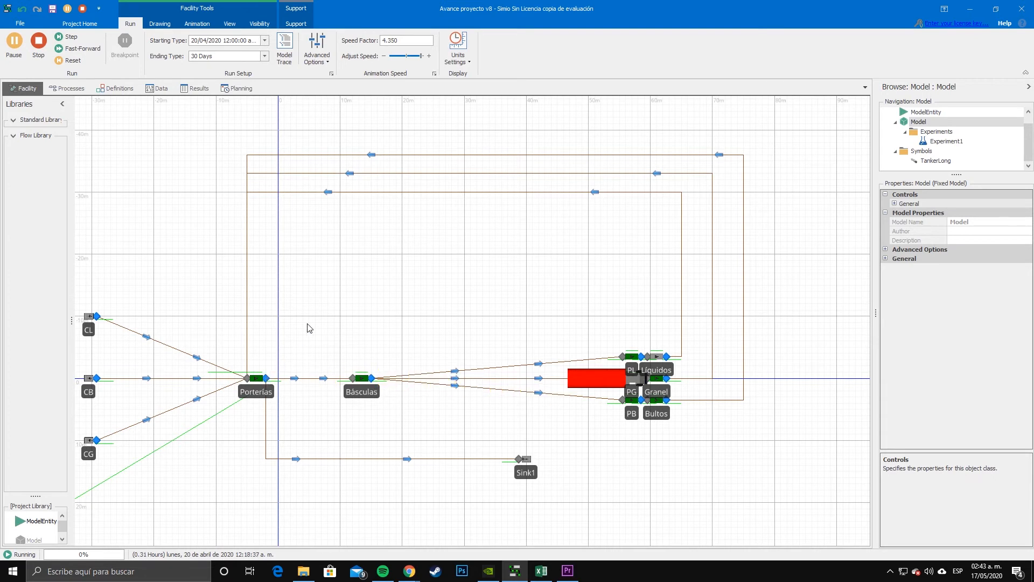
pyautogui.moveTo(300, 334); pyautogui.dragTo(315, 333)
pyautogui.moveTo(362, 437); pyautogui.dragTo(351, 419)
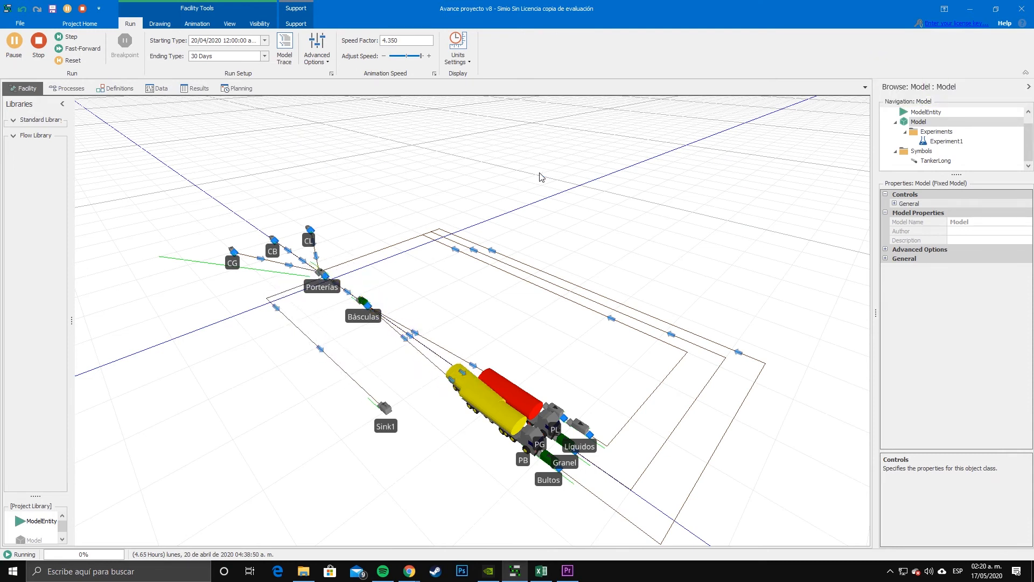
# - Inspect the CL source and the Básculas input node in the 3D view of the running model
pyautogui.click(309, 229)
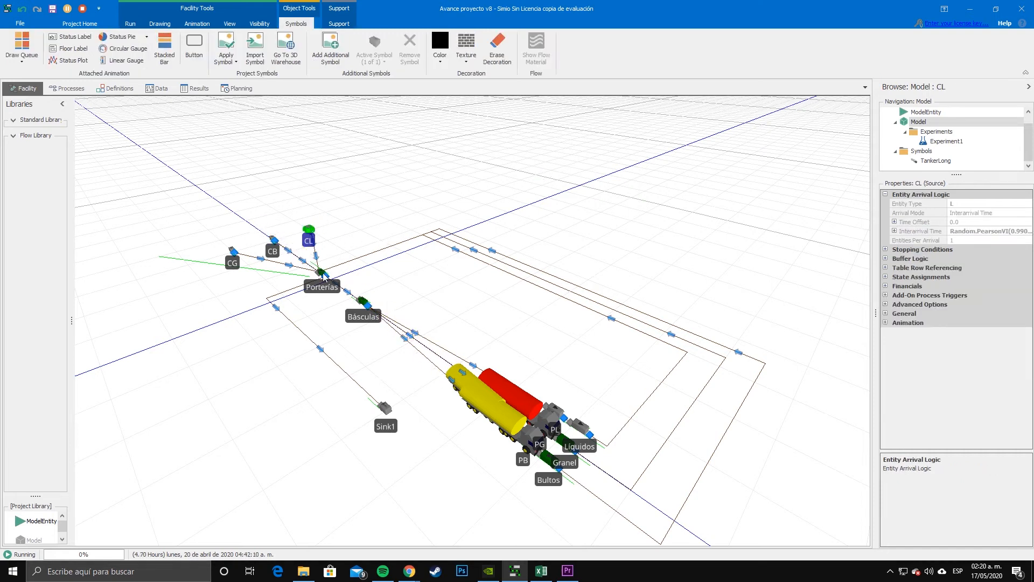
pyautogui.click(368, 301)
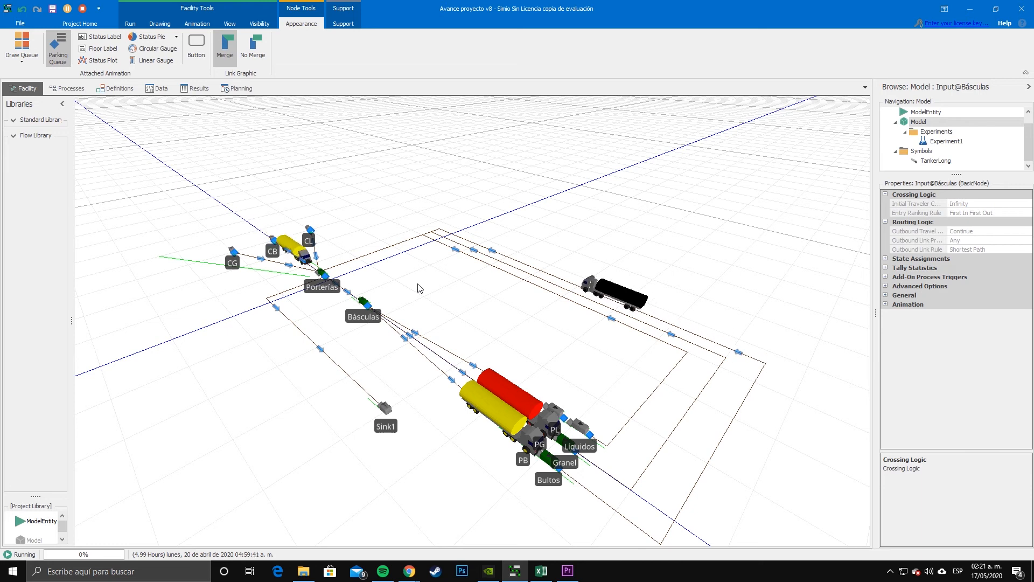
# - Return to the 2D view and check the add-on process triggers of the Líquidos and CL output nodes
pyautogui.press('2')
pyautogui.moveTo(568, 309); pyautogui.dragTo(554, 303)
pyautogui.click(642, 362)
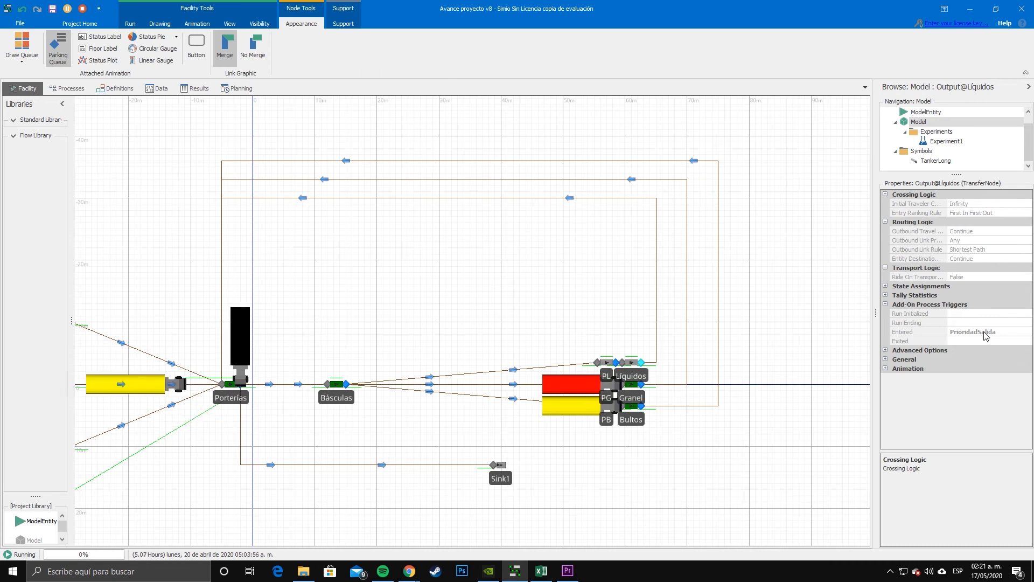
pyautogui.moveTo(383, 296); pyautogui.dragTo(536, 288)
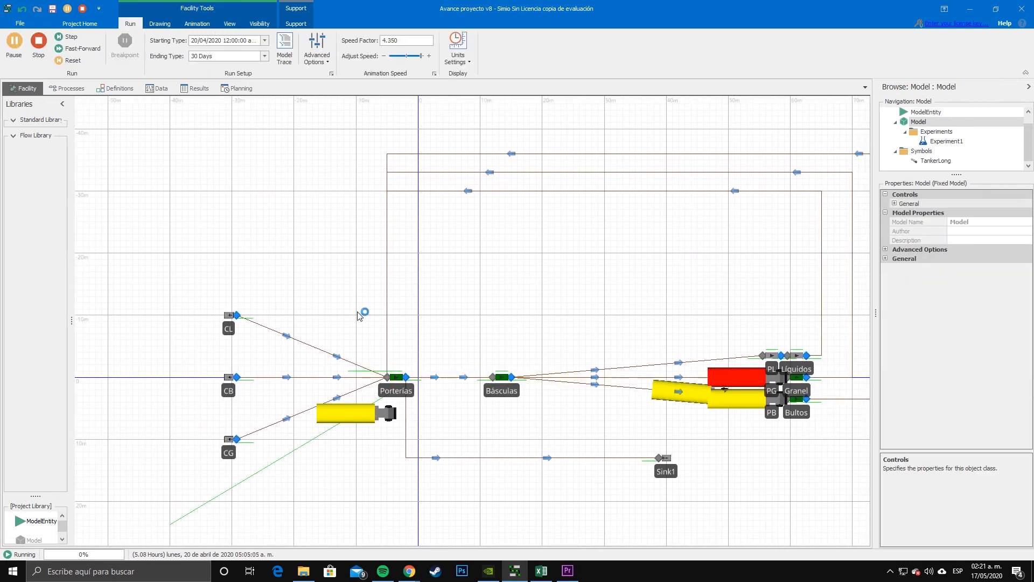
pyautogui.click(237, 315)
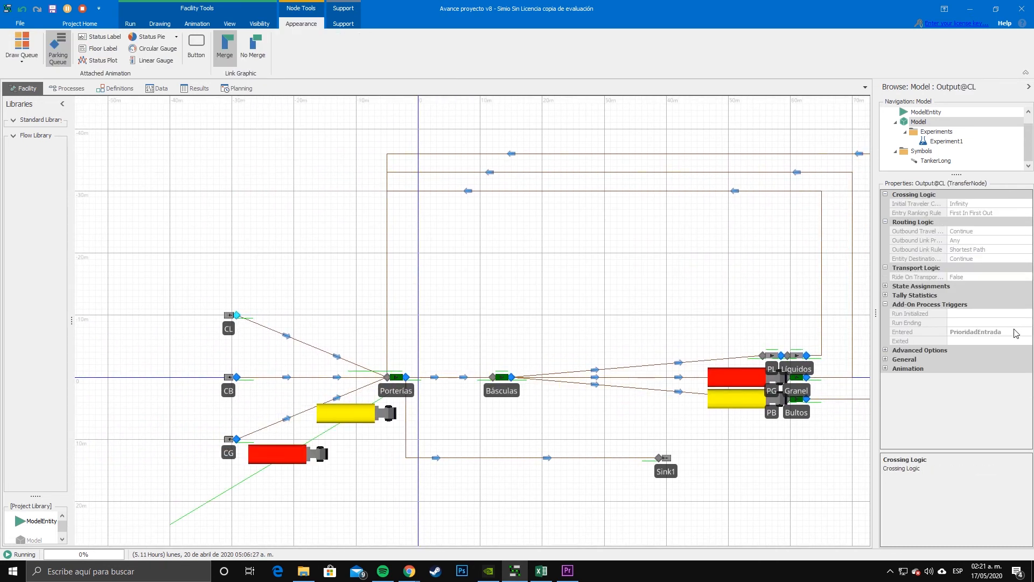
# - Inspect the capacity and processing time properties of the Porterías, Básculas, Líquidos, Granel and Bultos servers
pyautogui.click(398, 380)
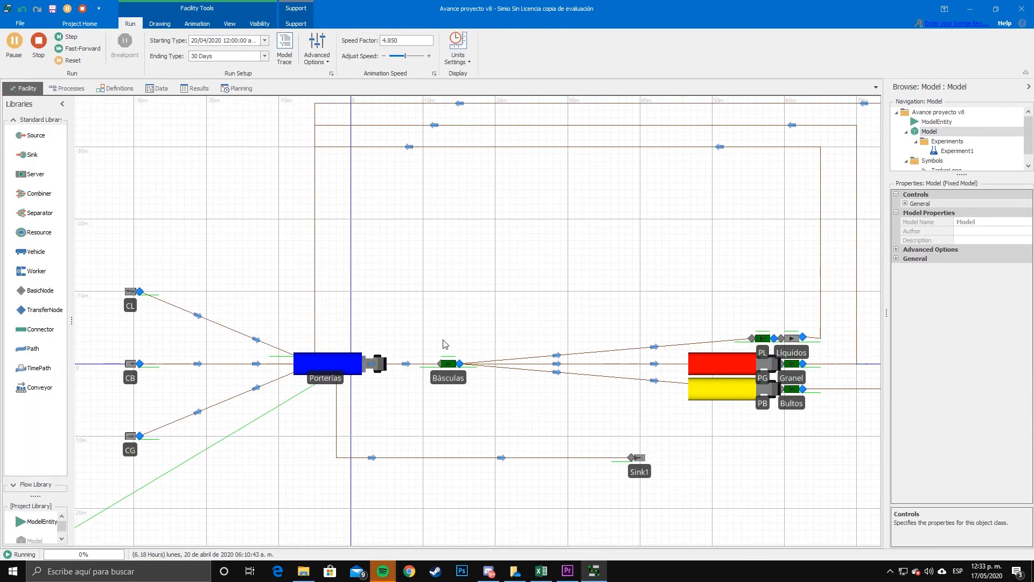
pyautogui.click(454, 366)
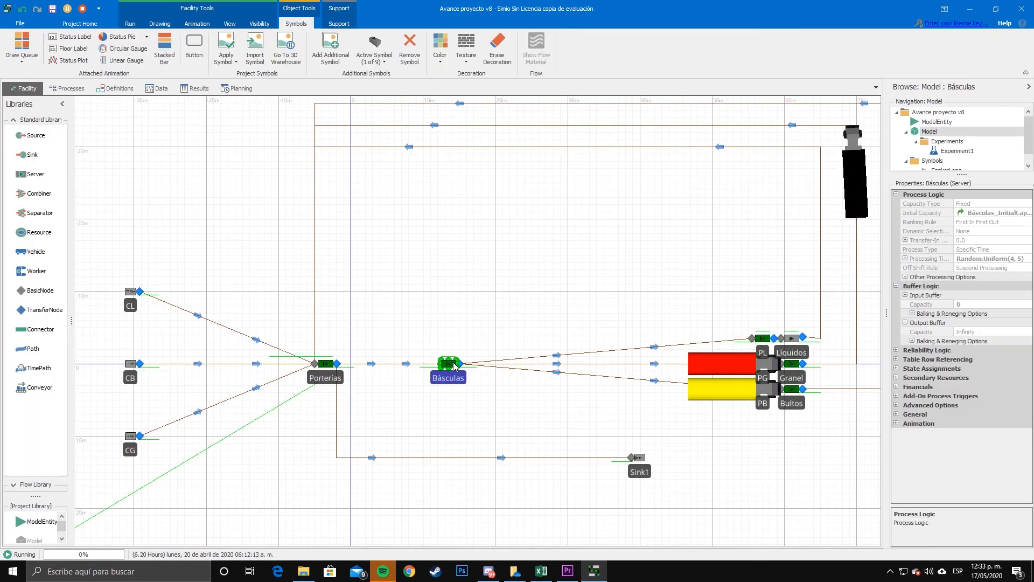
pyautogui.click(792, 339)
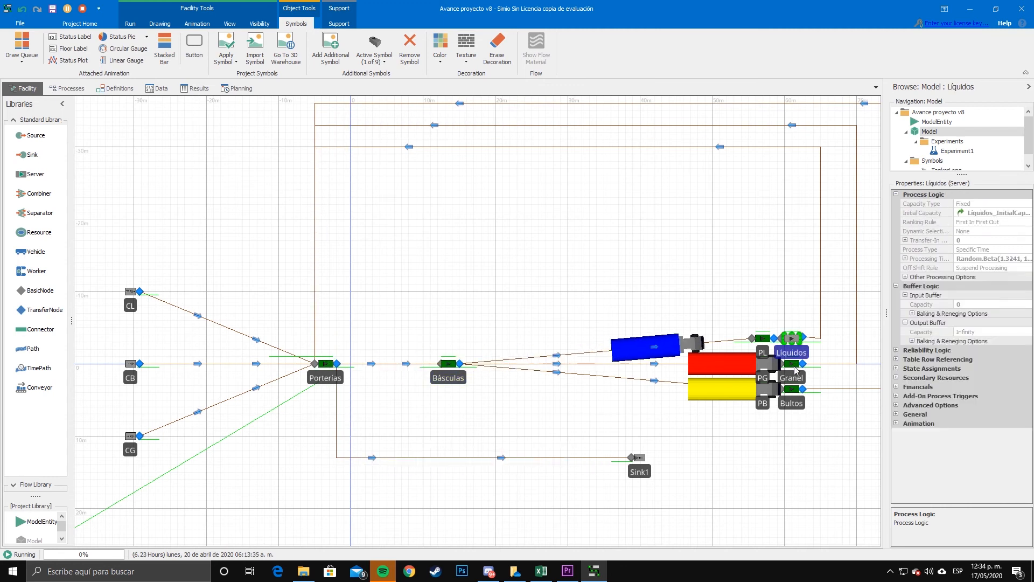
pyautogui.click(793, 364)
pyautogui.click(793, 391)
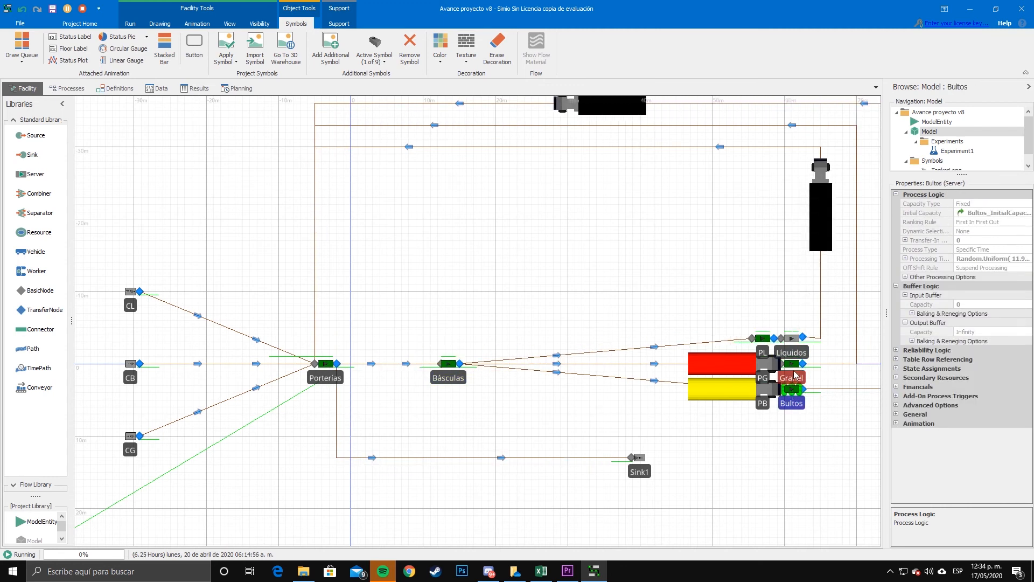
pyautogui.click(793, 368)
pyautogui.click(792, 338)
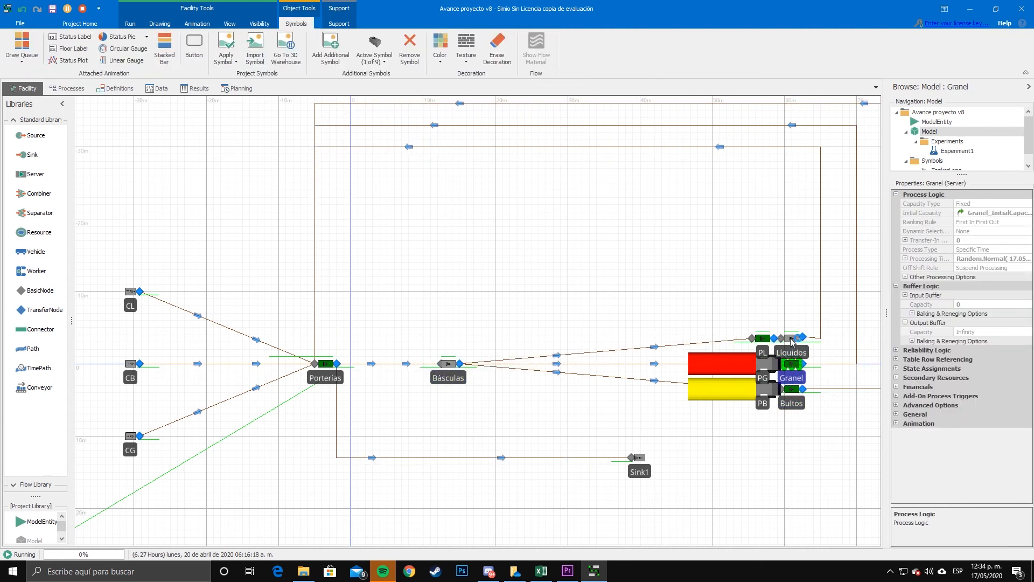
pyautogui.click(489, 309)
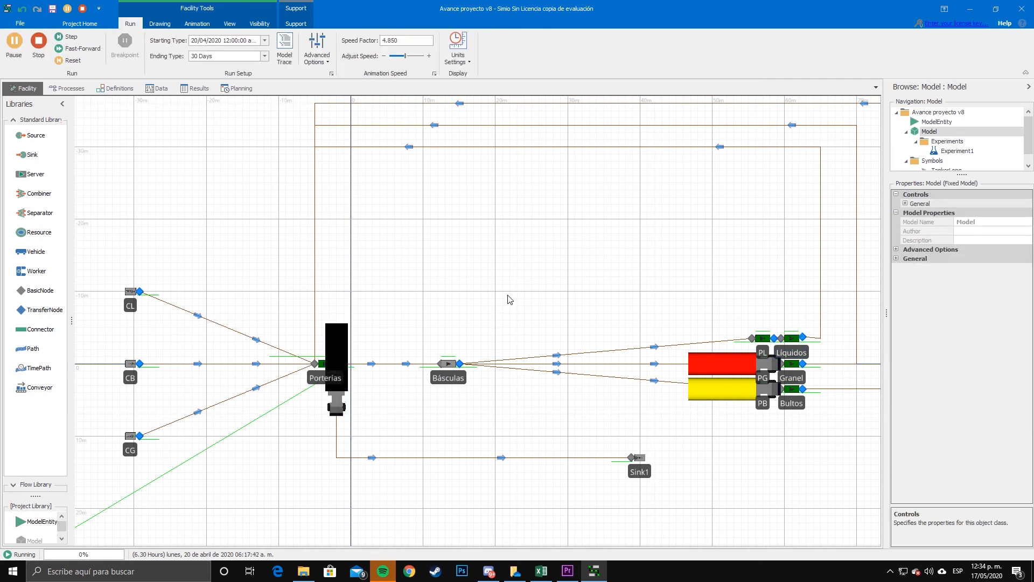